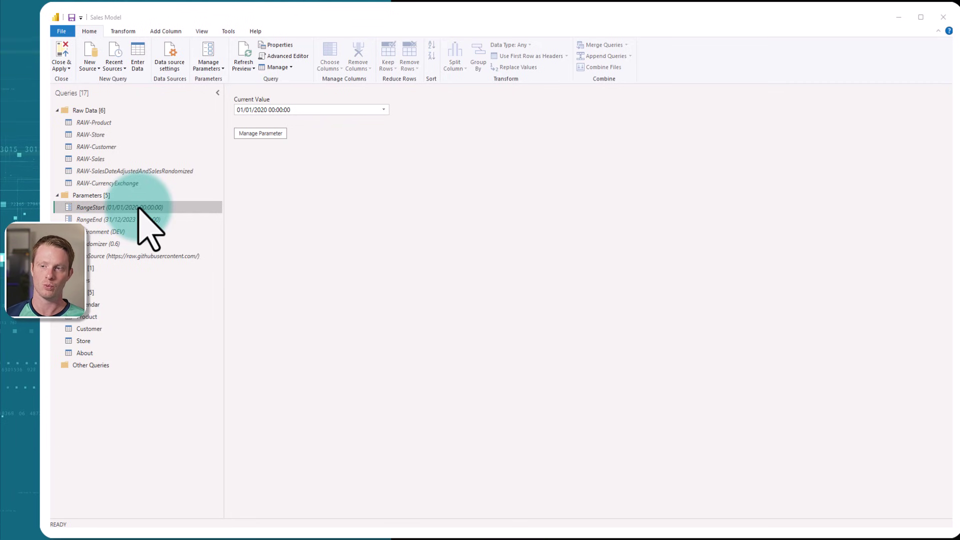
Confirm the RAW-Sales filter keeps Order Date between RangeStart and RangeEnd, then Close & Apply.
click(103, 158)
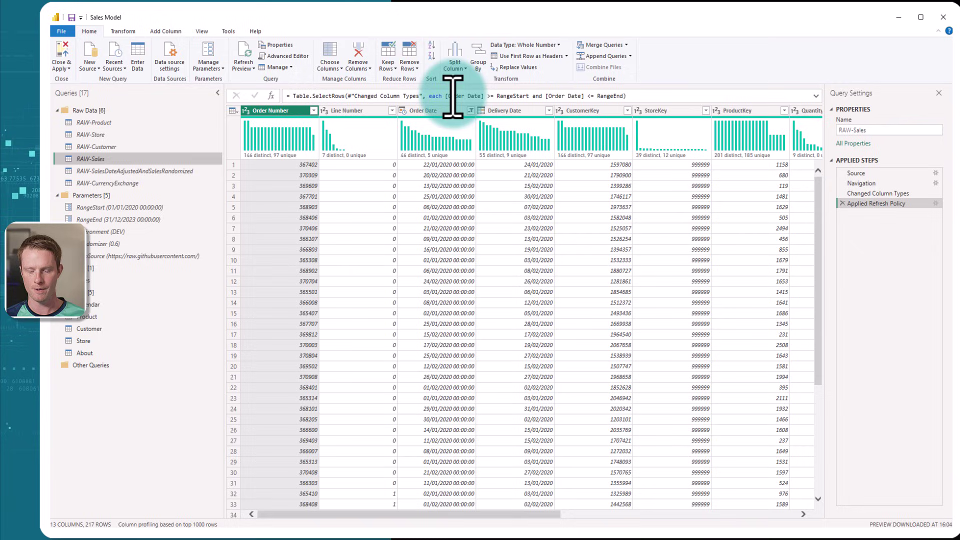
click(447, 97)
drag(447, 97, 481, 96)
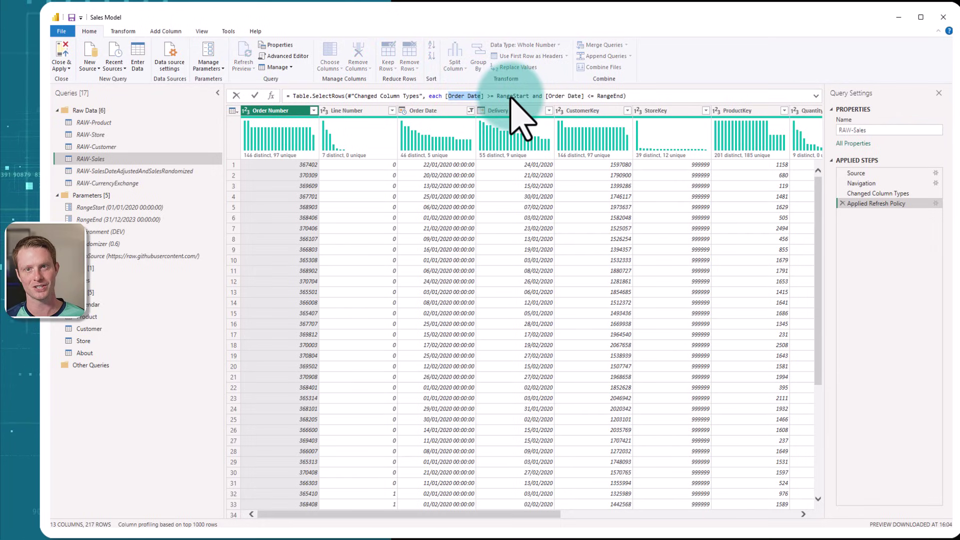
double_click(510, 96)
click(599, 97)
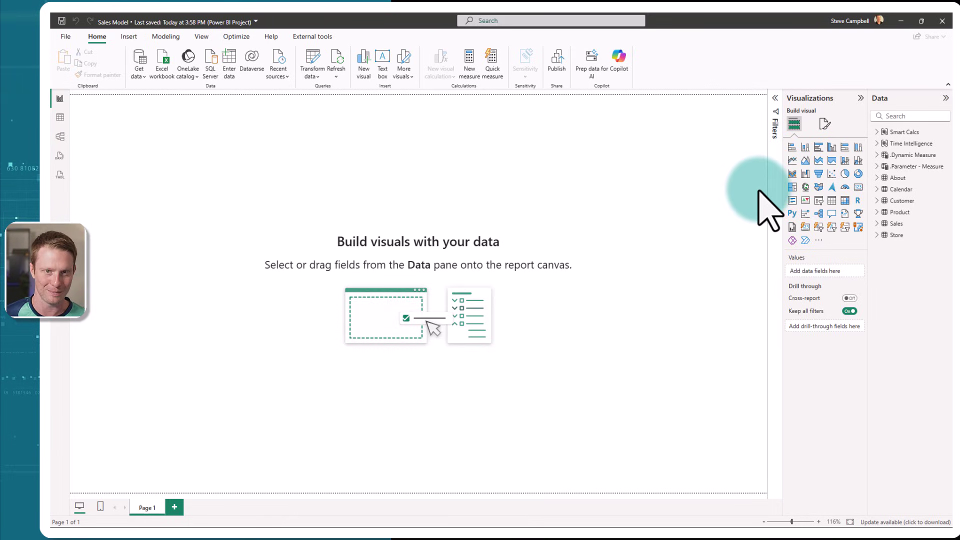
Bring up the Incremental refresh dialog for the Sales table from the Data pane.
right_click(897, 225)
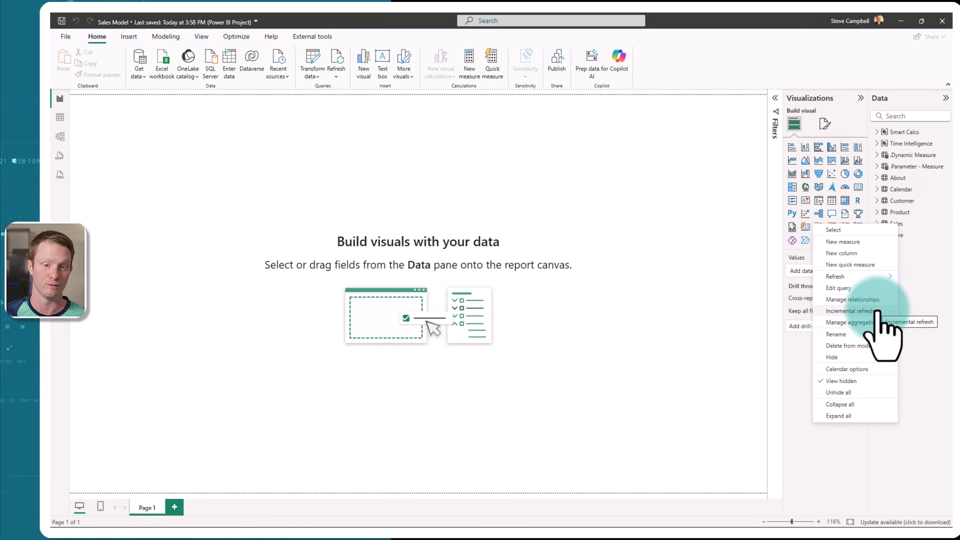
click(850, 311)
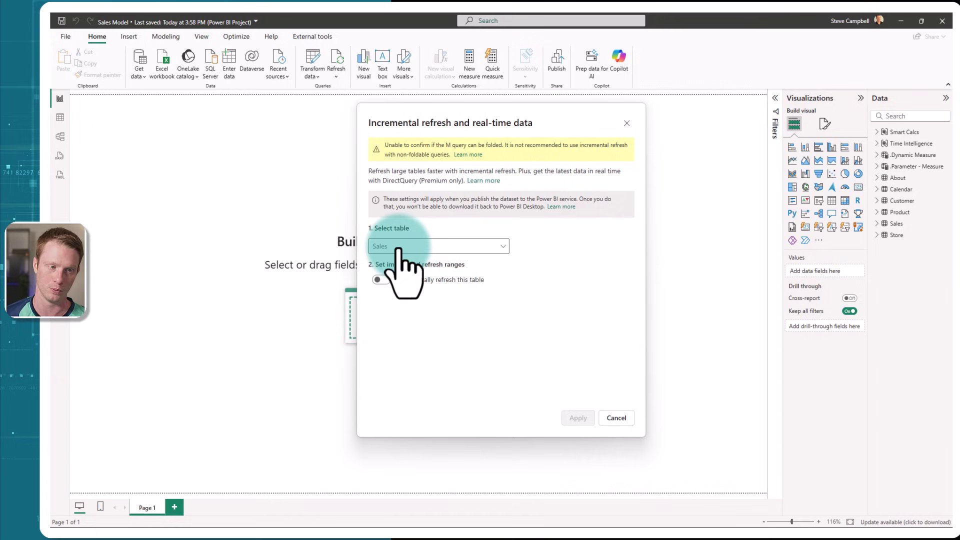
Turn on incremental refresh for Sales and set the archive period to 5 Years.
click(381, 279)
scroll(574, 253, down, 1)
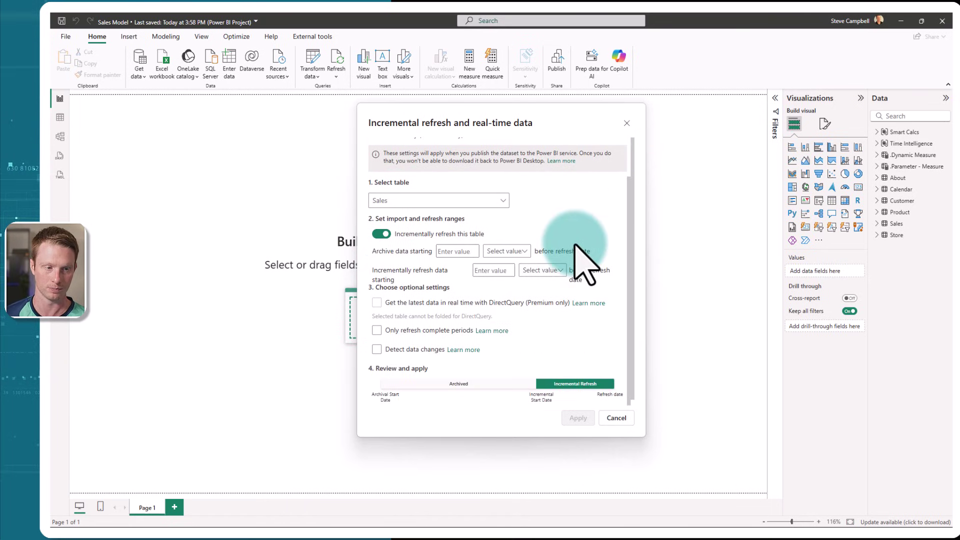
click(455, 251)
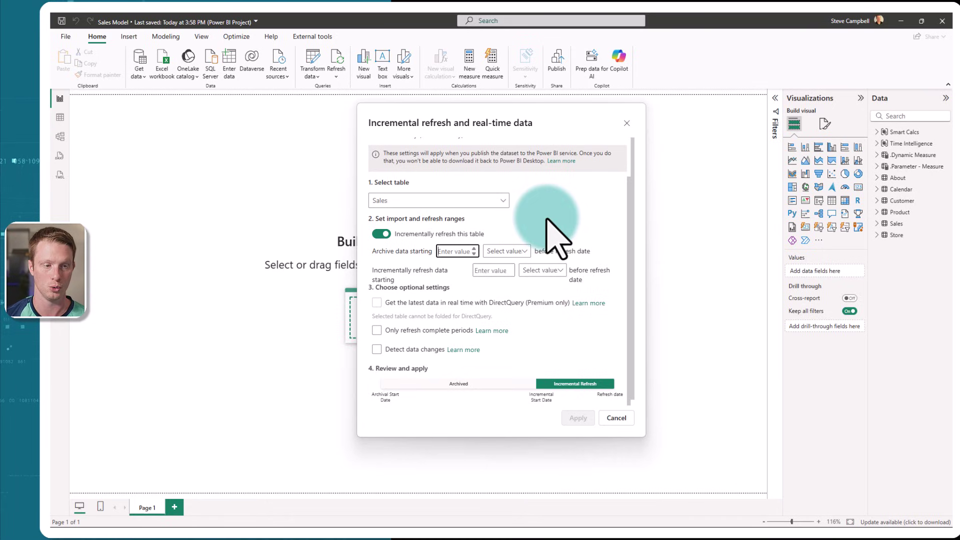
text(5)
click(520, 251)
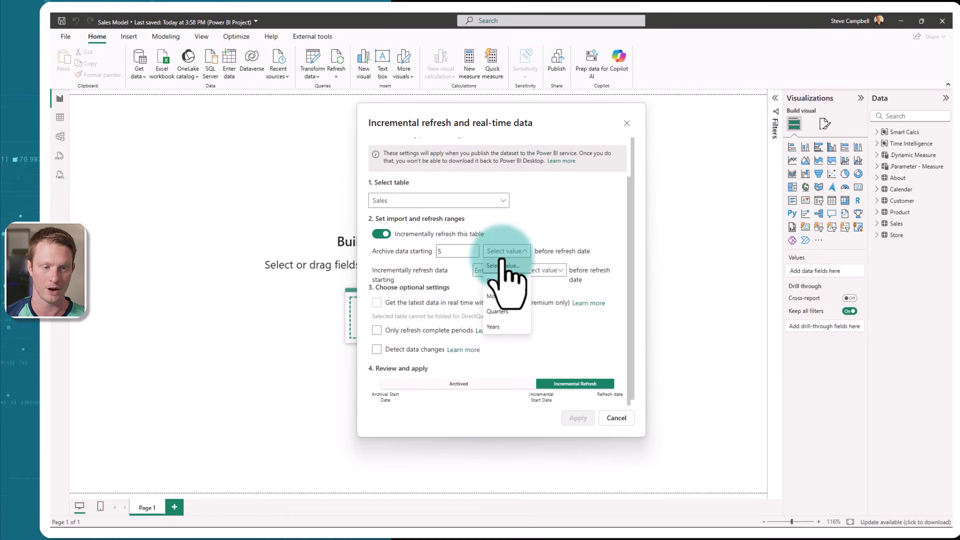
click(500, 326)
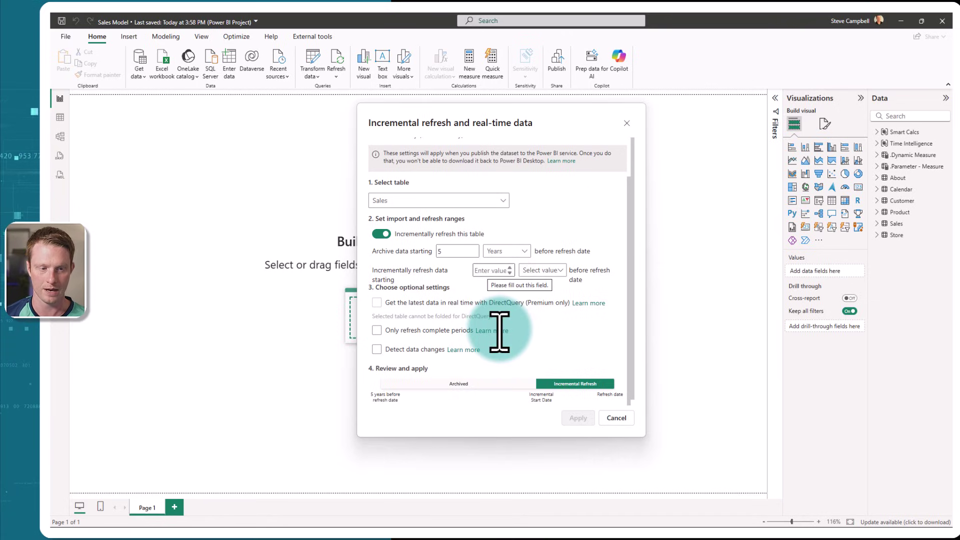
Set the incremental refresh period to 10 Days and apply the policy.
click(486, 270)
text(10)
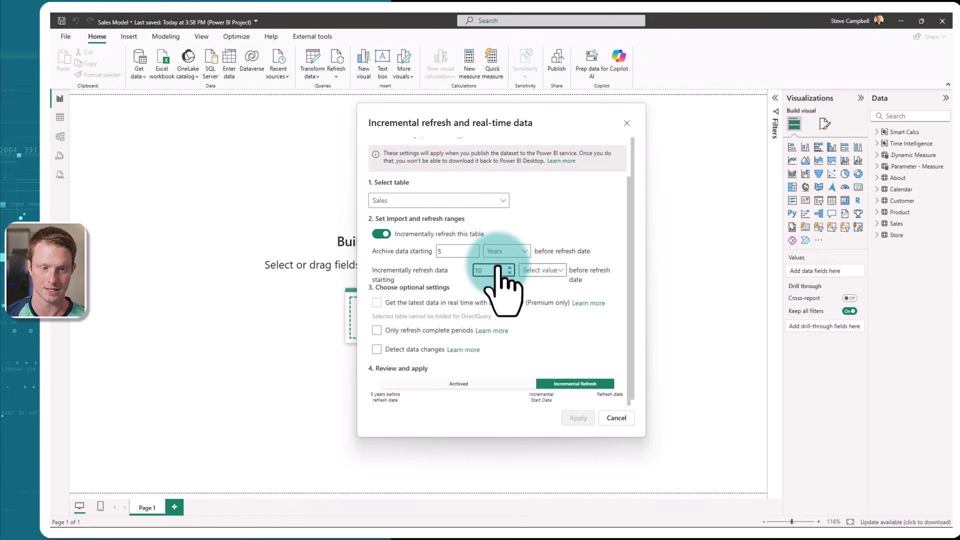
click(542, 270)
click(547, 290)
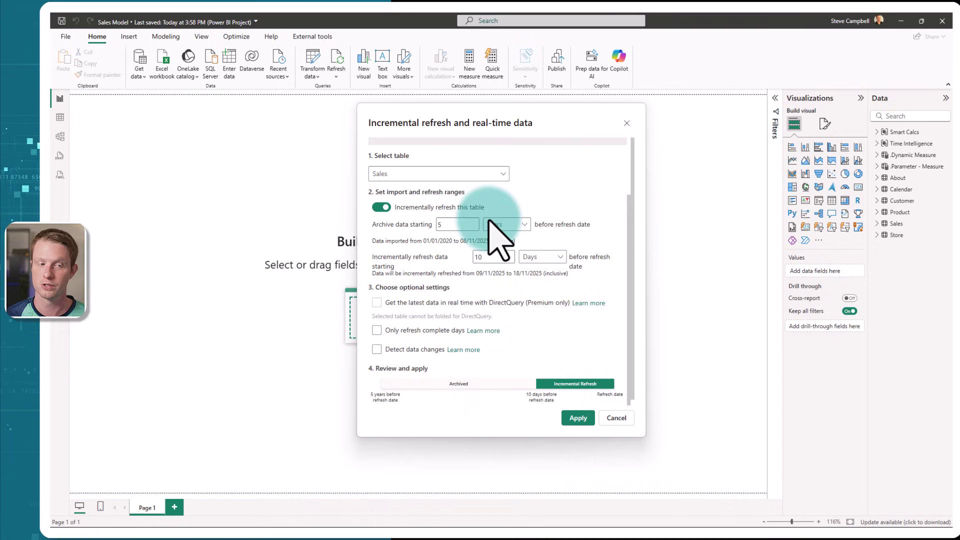
scroll(493, 228, down, 1)
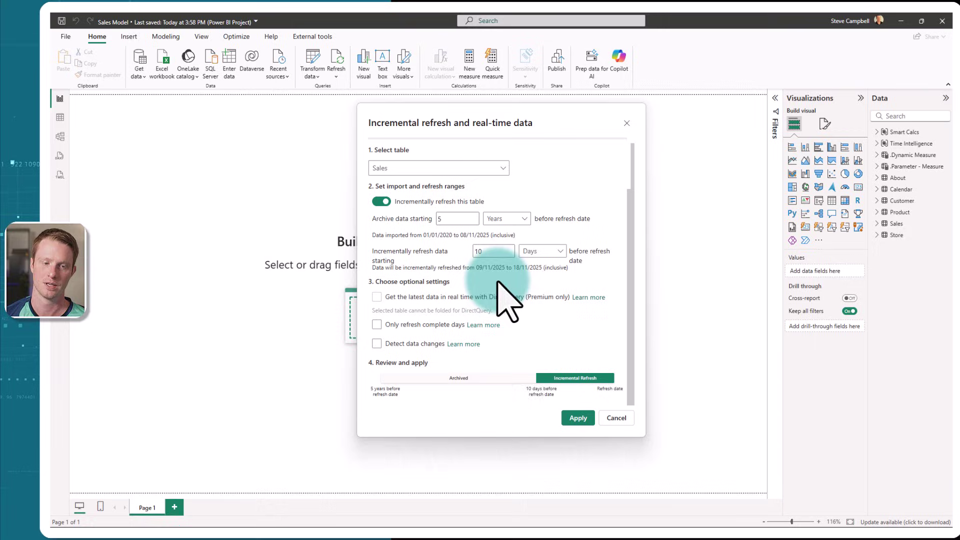
click(579, 418)
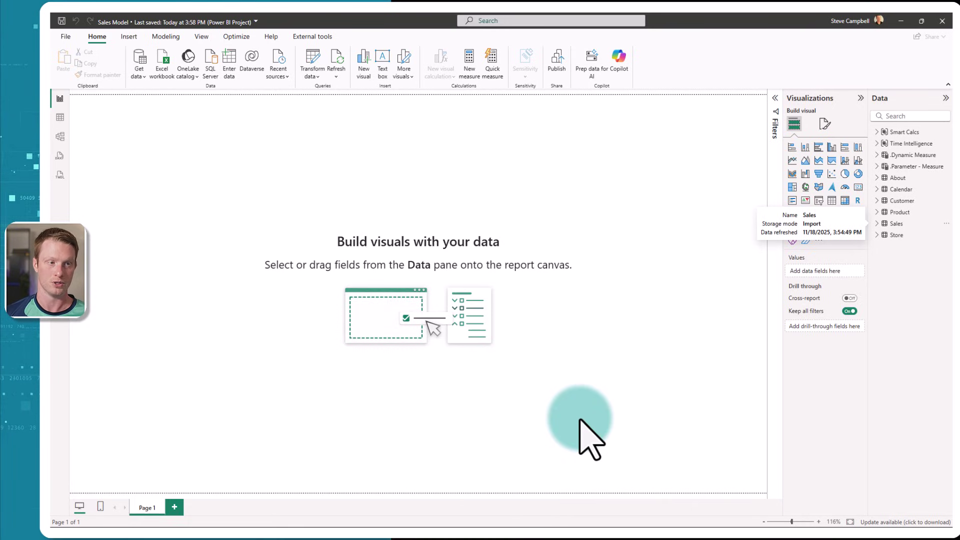
Launch Tabular Editor 3 from External tools on the Sales Model.
click(320, 38)
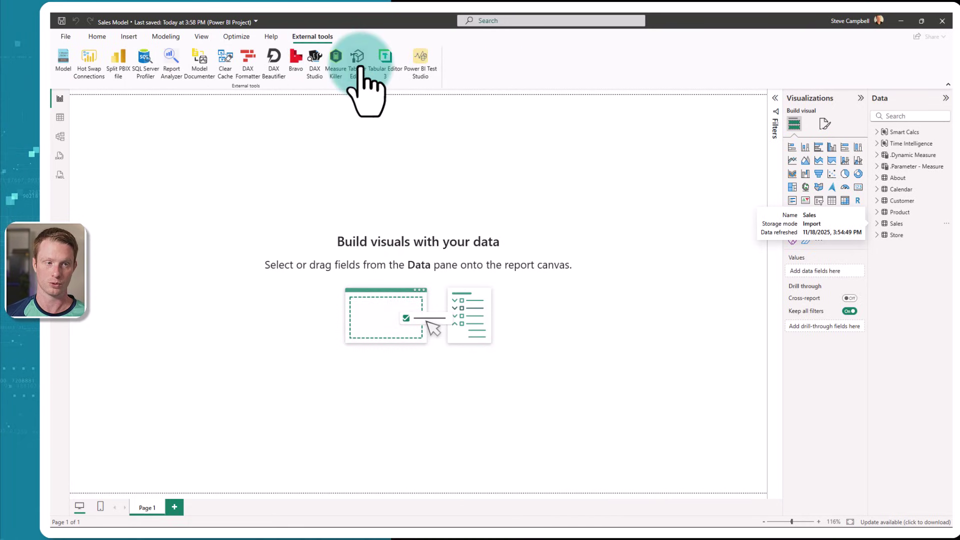
click(383, 61)
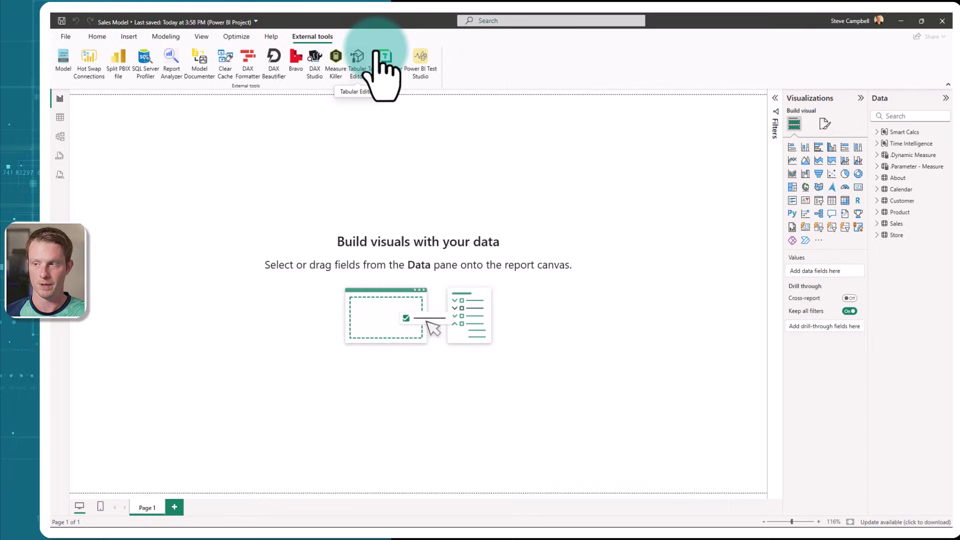
click(380, 55)
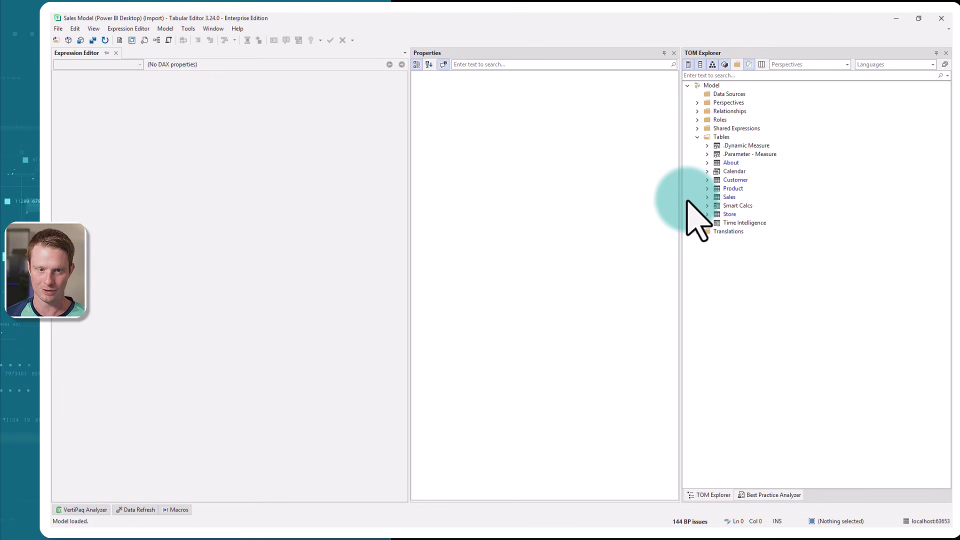
Expand the Product table's partitions and view its partition's M expression and properties.
click(707, 189)
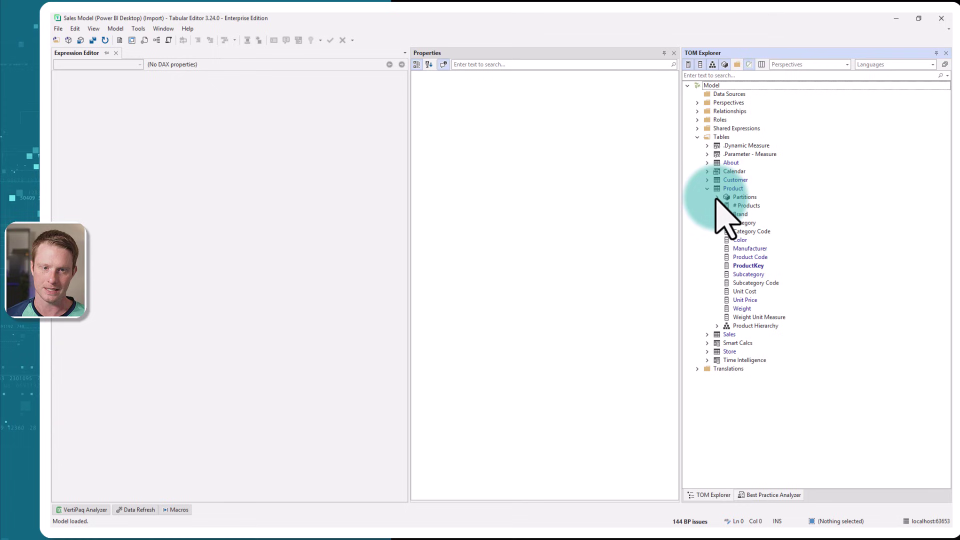
double_click(730, 197)
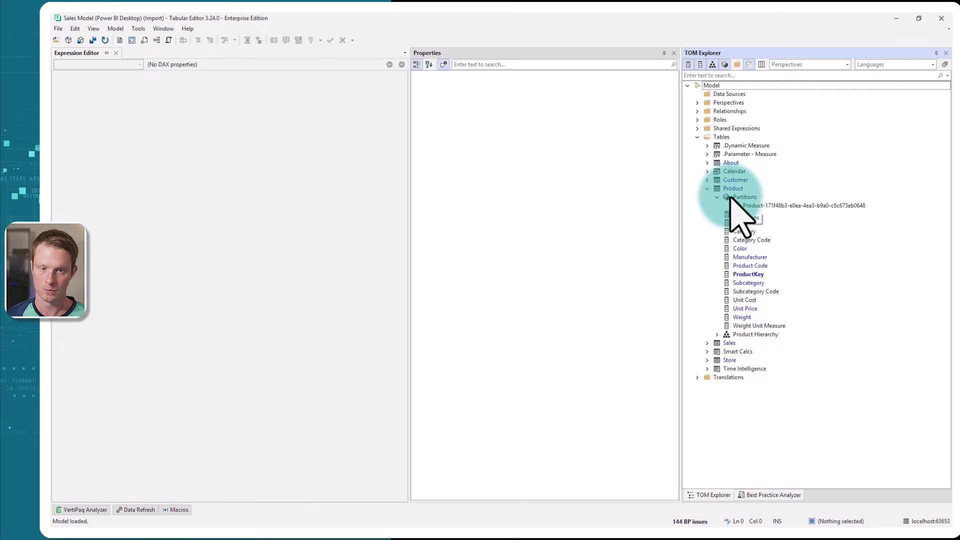
click(756, 206)
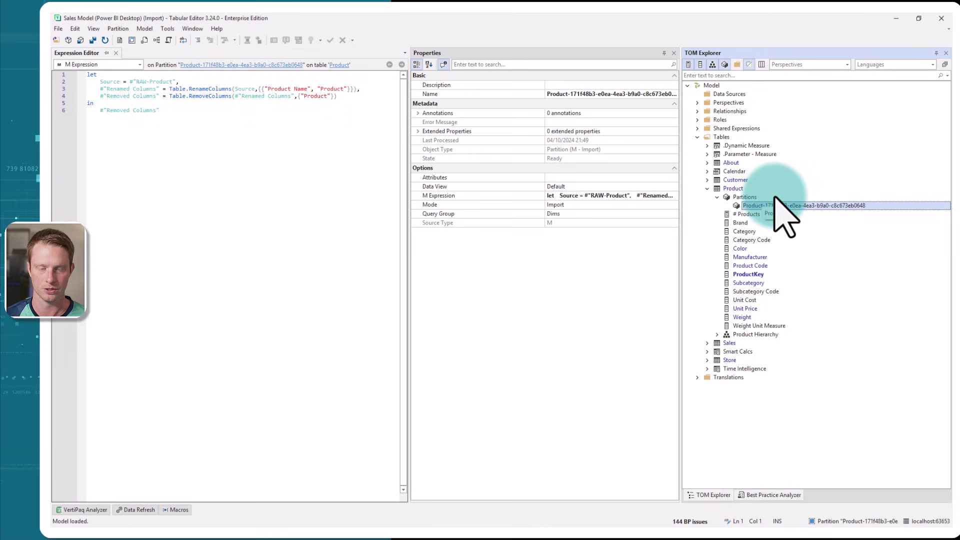
Collapse Product, expand Sales > Partitions, and select the single Sales partition.
click(708, 189)
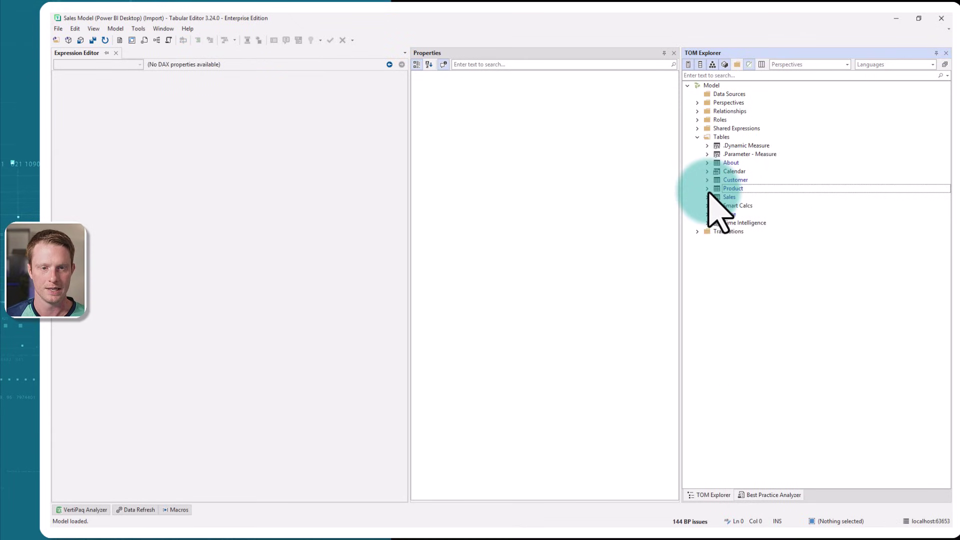
click(707, 197)
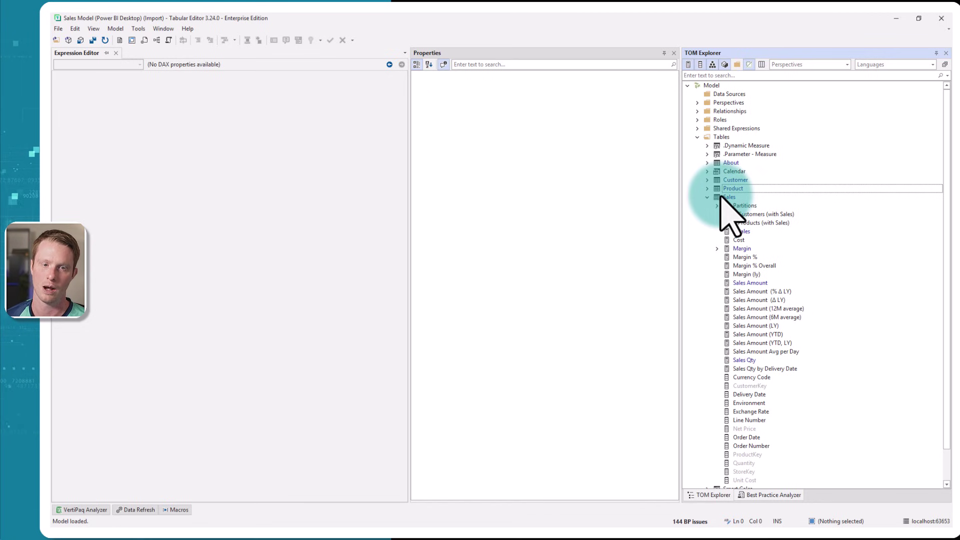
click(717, 206)
click(772, 215)
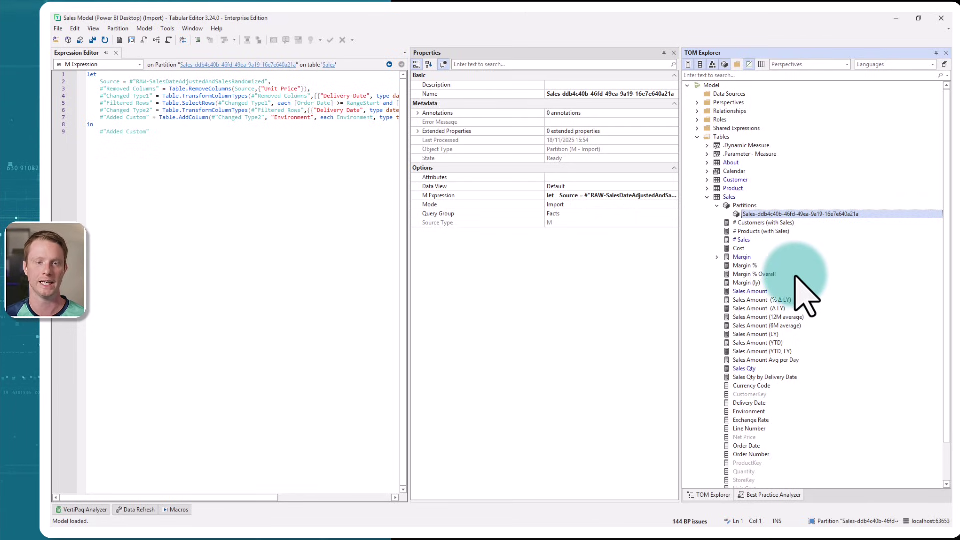
Run Apply refresh policy on the Sales table to generate its year, quarter and day partitions.
right_click(731, 198)
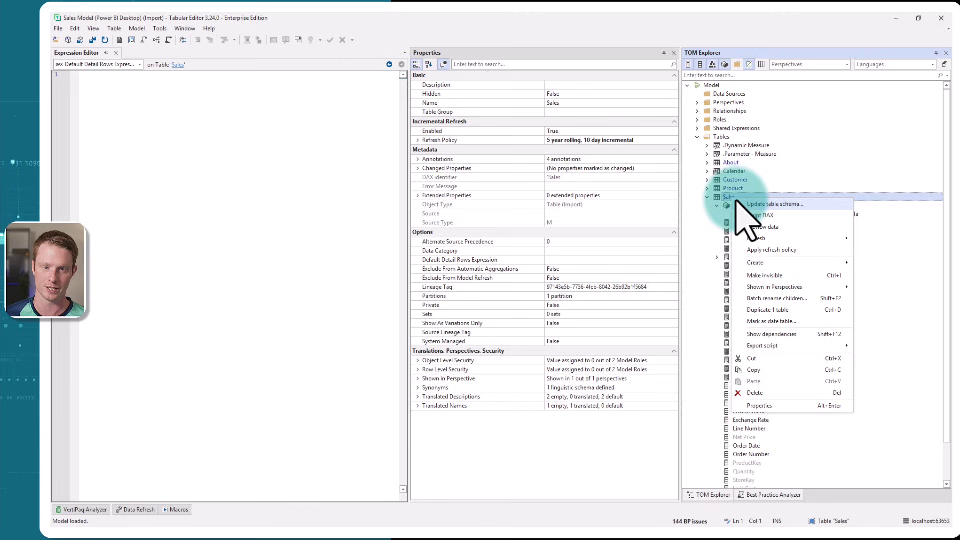
click(774, 252)
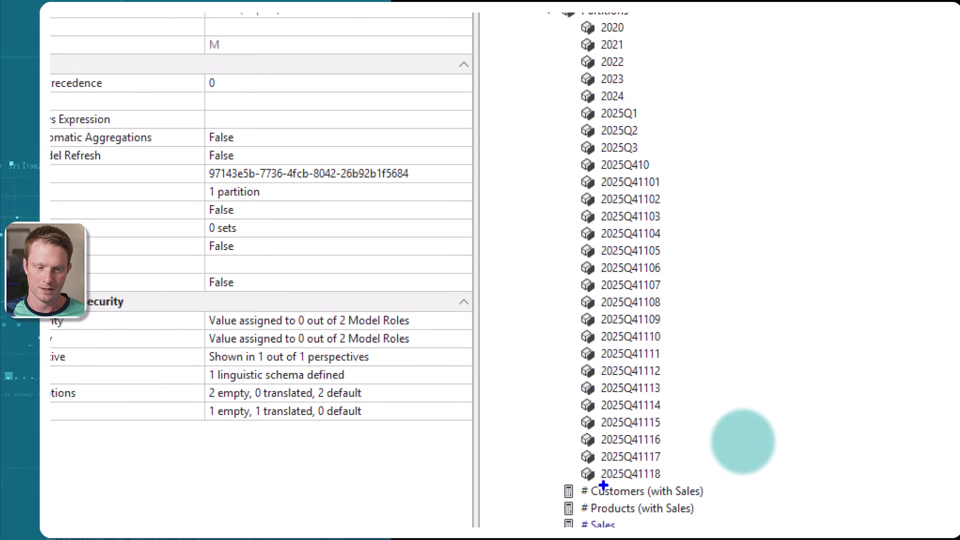
drag(606, 483, 657, 484)
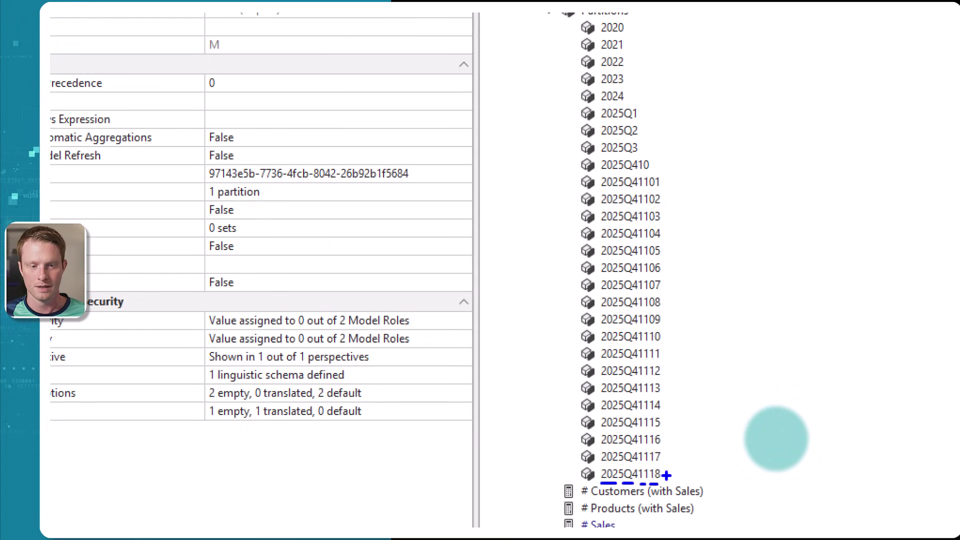
drag(668, 478, 665, 426)
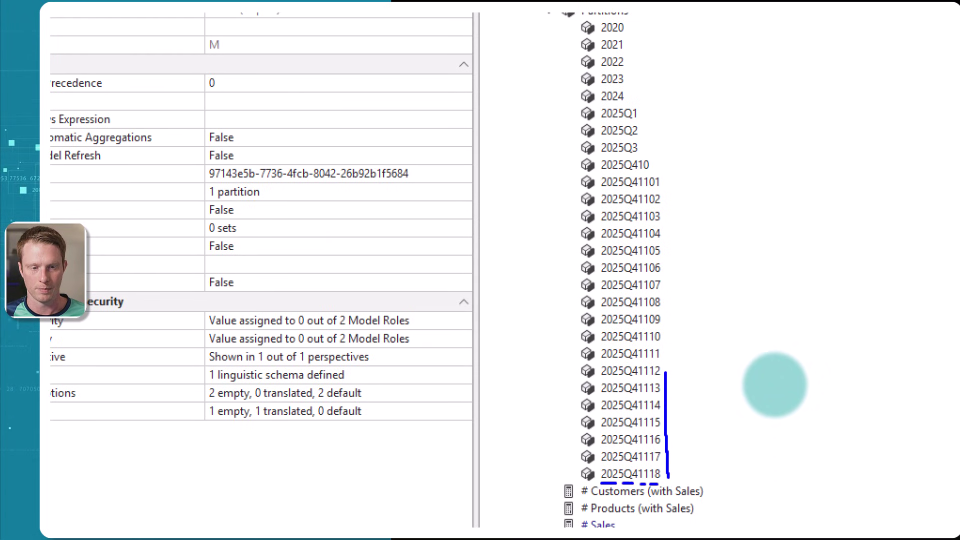
drag(666, 372, 666, 317)
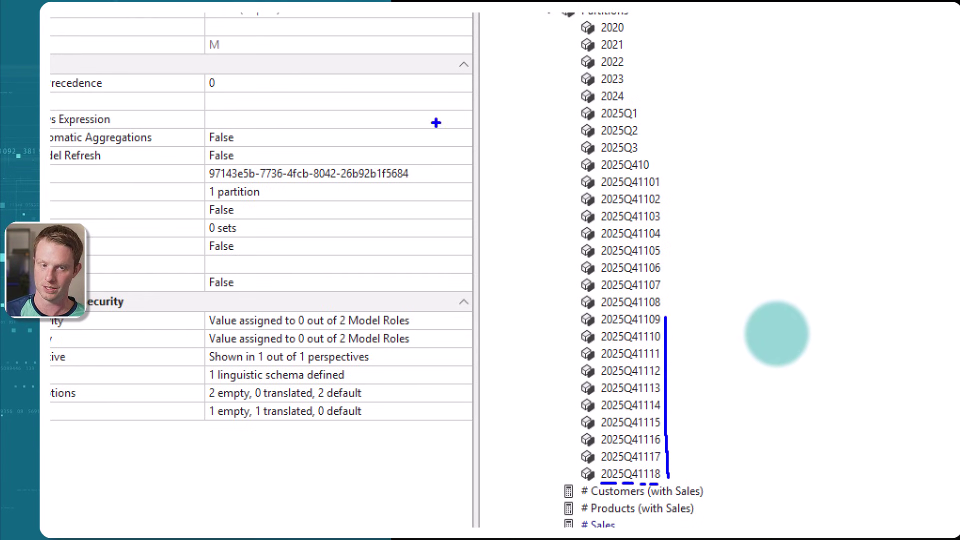
key(r)
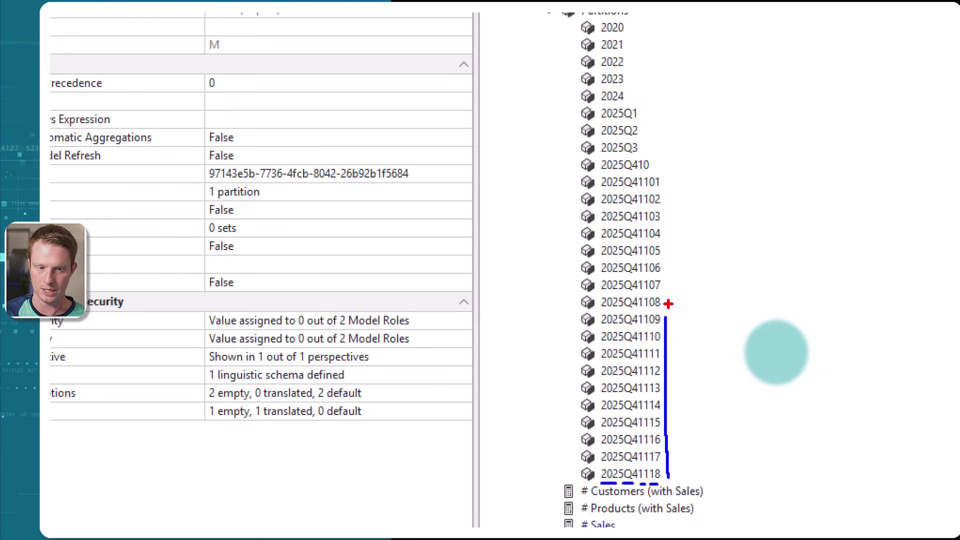
drag(668, 304, 660, 180)
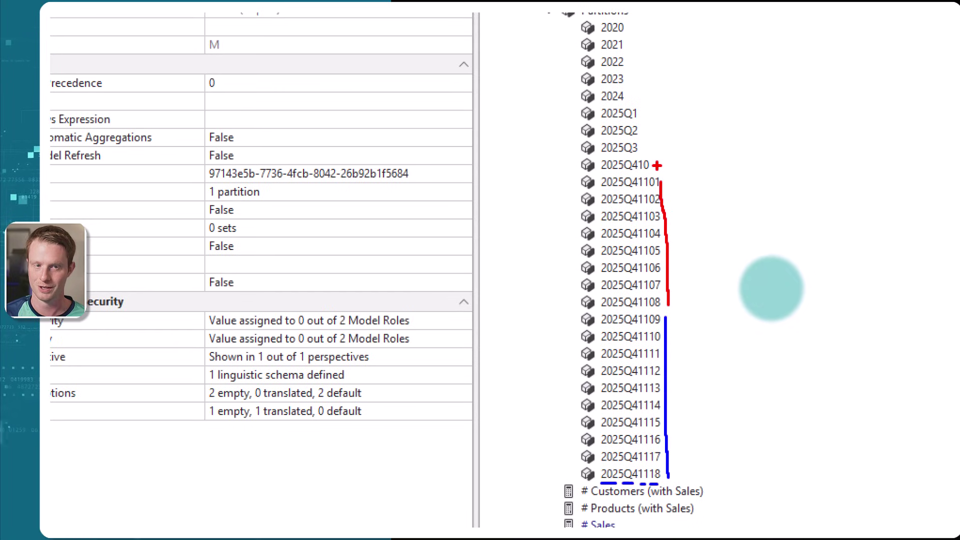
drag(658, 170, 654, 165)
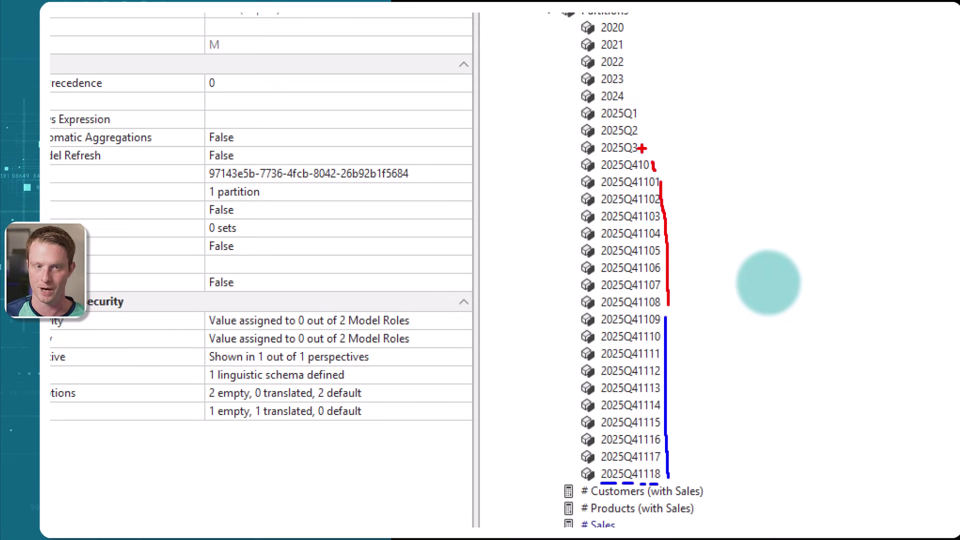
drag(644, 150, 629, 22)
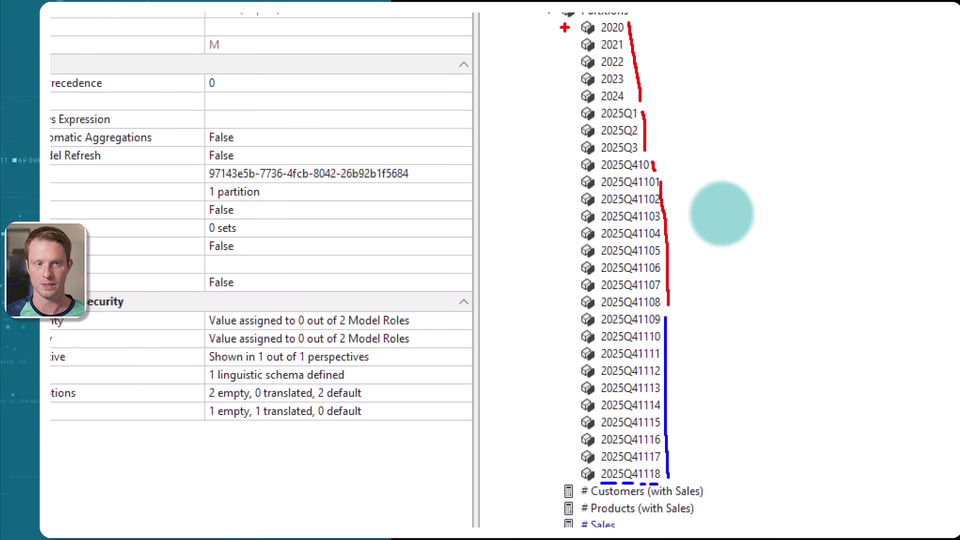
drag(558, 27, 564, 27)
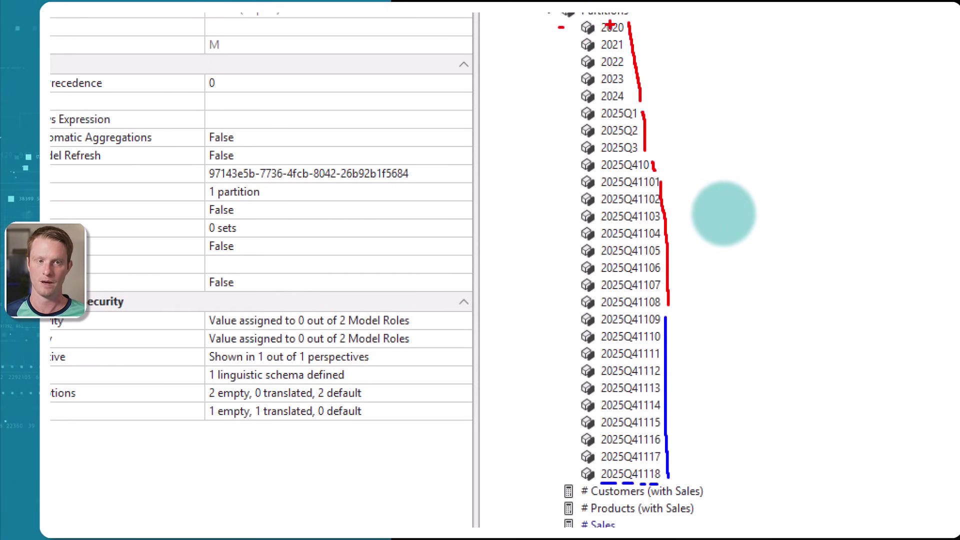
Check partition 2025Q41118's refresh policy: Day granularity, 18/11/2025 to 19/11/2025.
key(Escape)
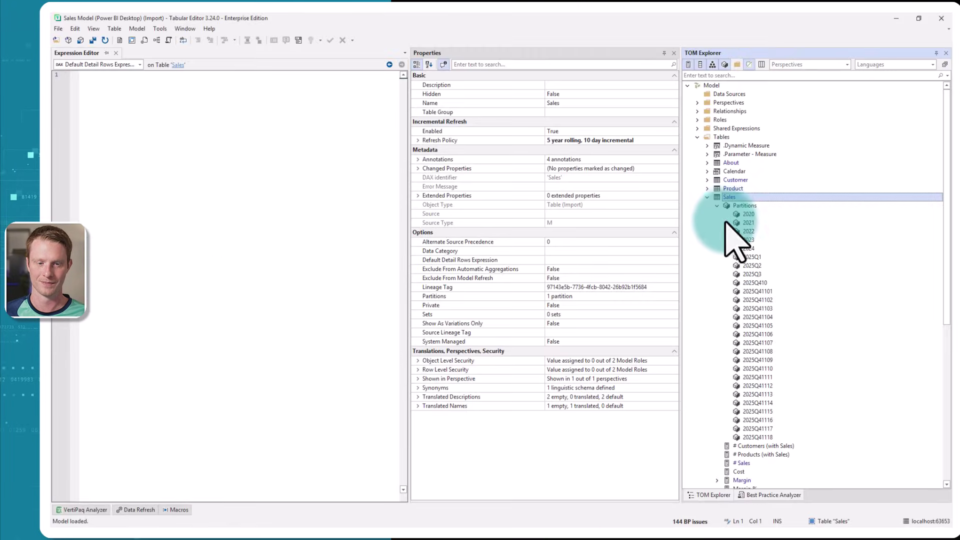
click(770, 436)
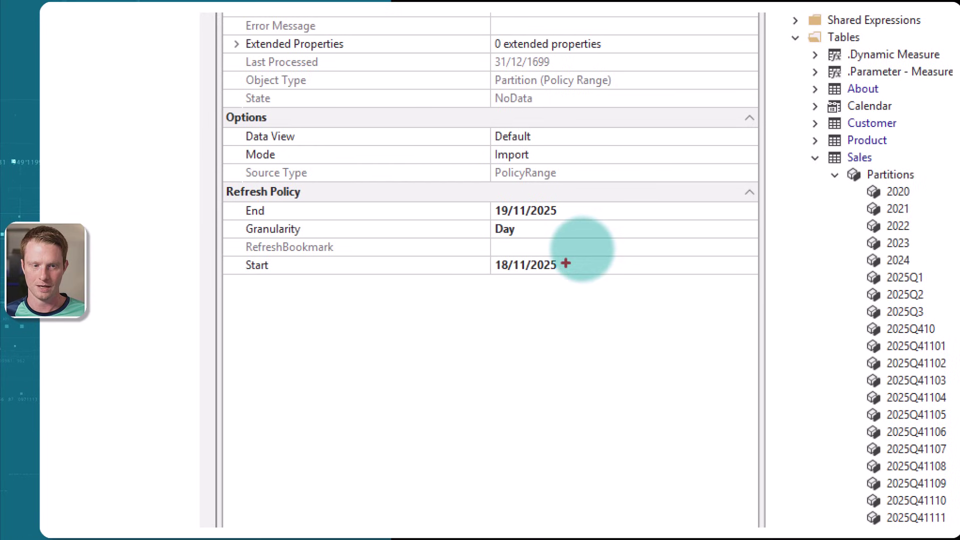
drag(565, 263, 583, 263)
drag(562, 211, 579, 211)
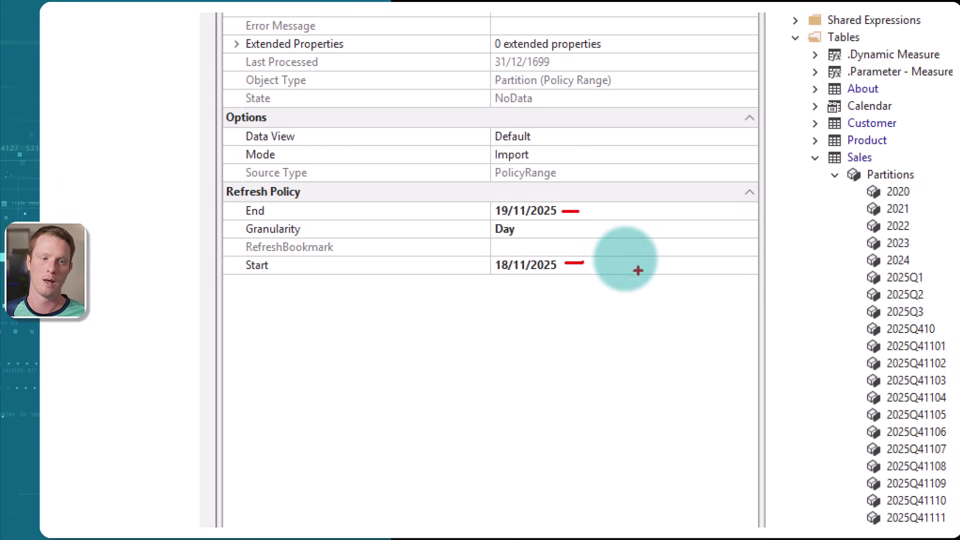
key(Escape)
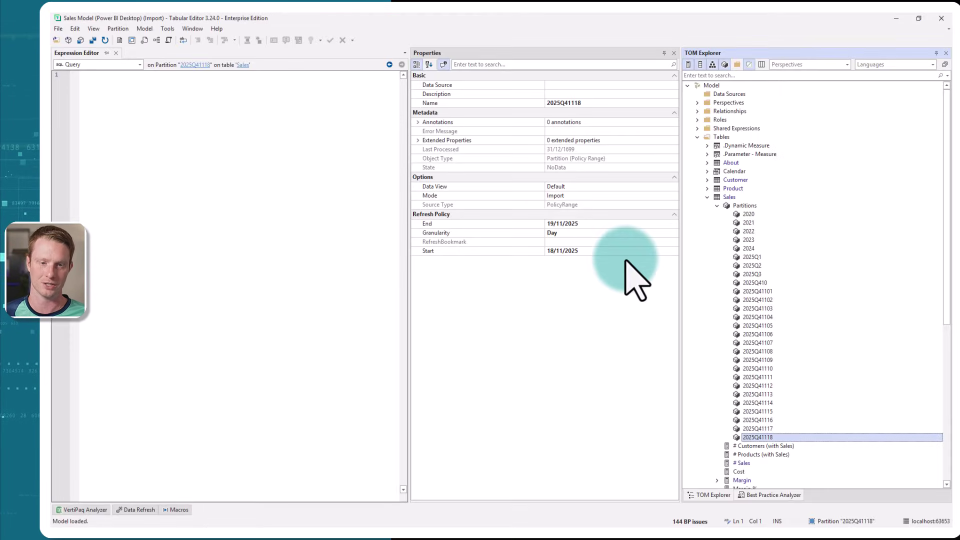
Review partition 2024's refresh policy: Year granularity, 01/01/2024 to 01/01/2025.
click(754, 248)
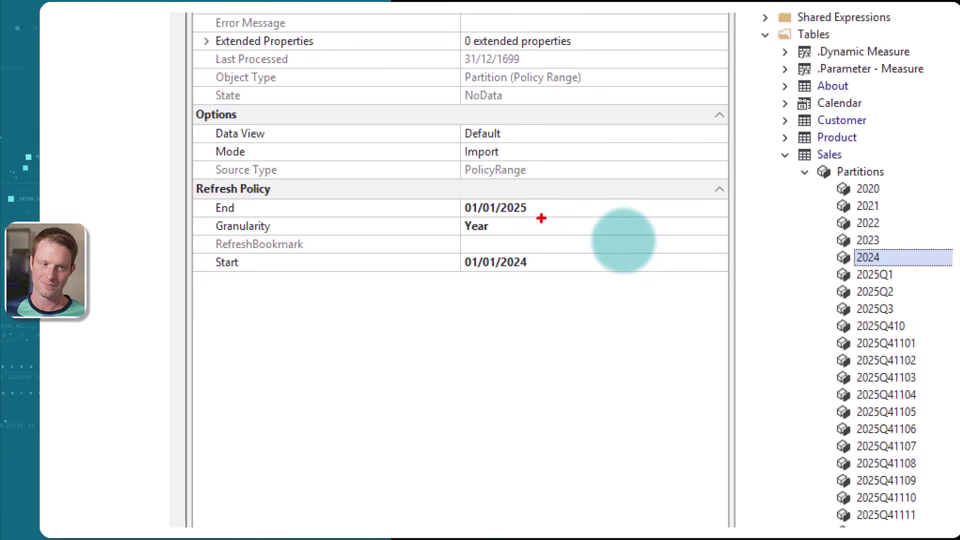
drag(539, 266, 554, 266)
drag(536, 205, 551, 206)
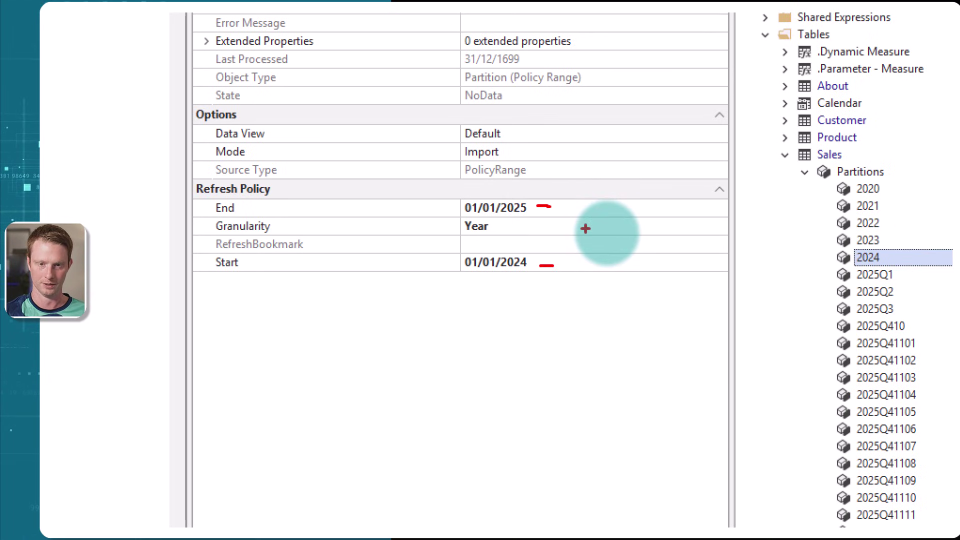
key(Escape)
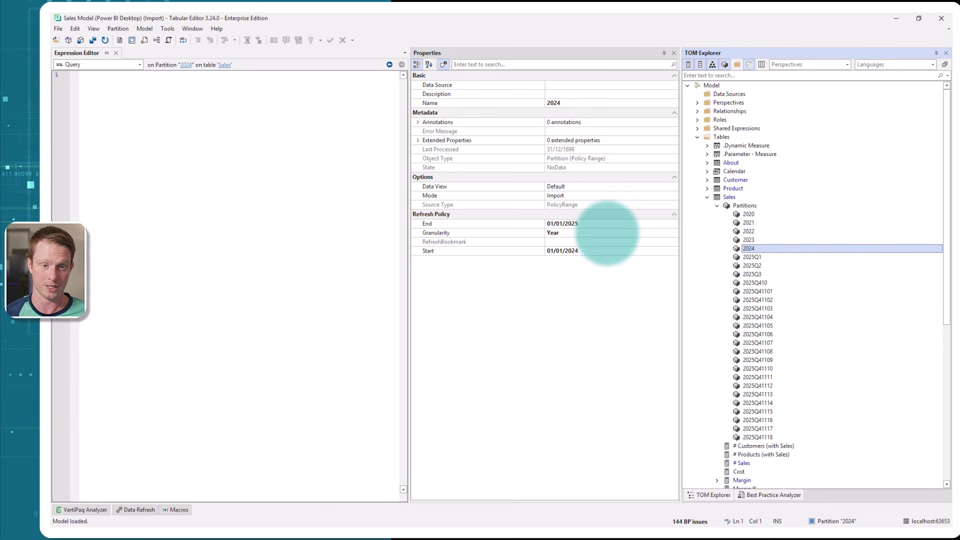